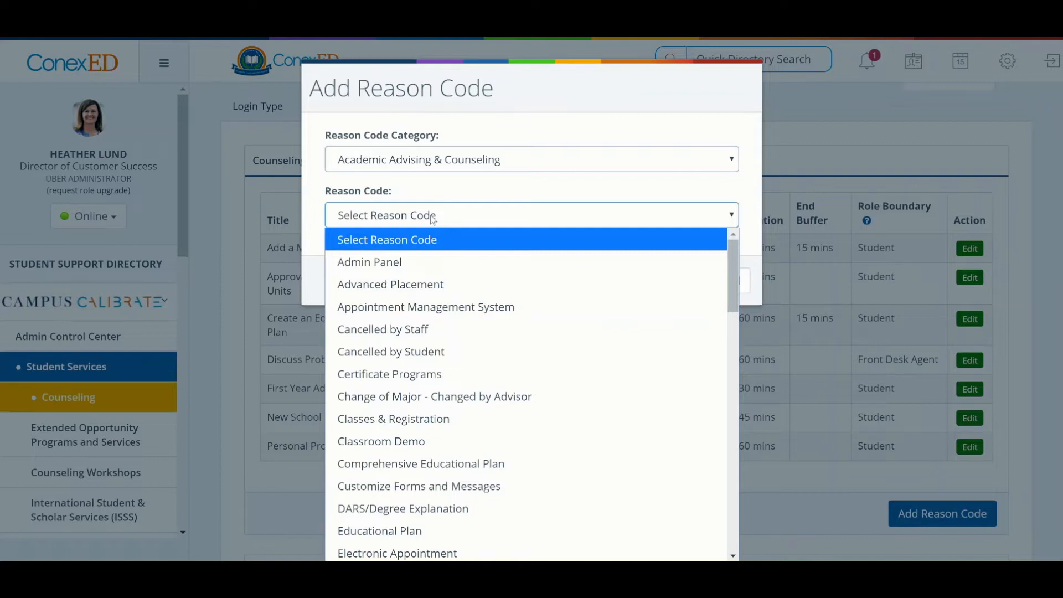
Choose Explore Major Options as the new reason code and set its duration to 30 Minutes.
scroll(438, 332, "down", 5)
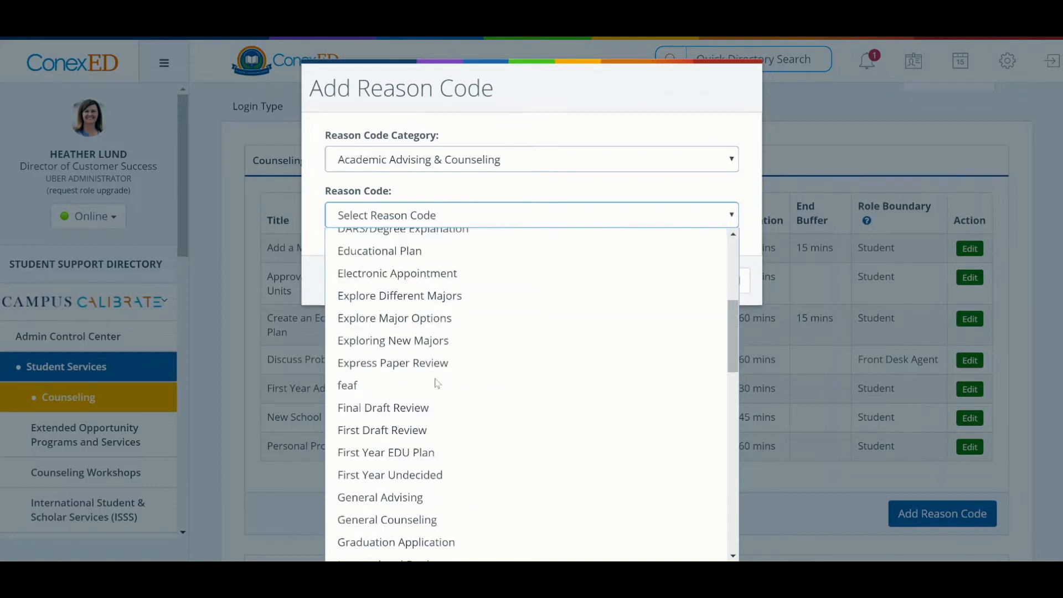
left_click(442, 327)
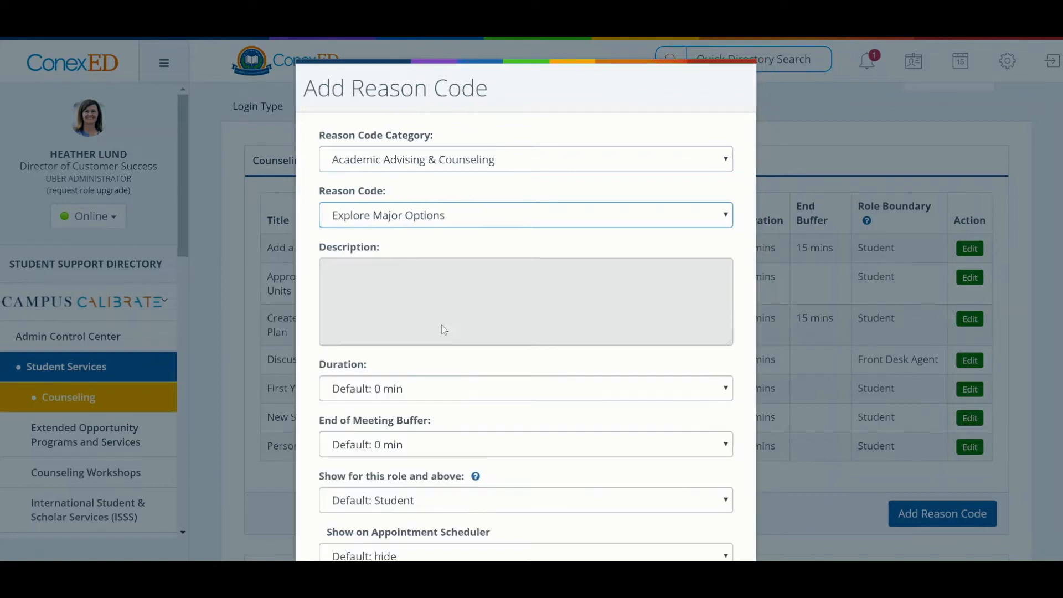
scroll(472, 314, "down", 3)
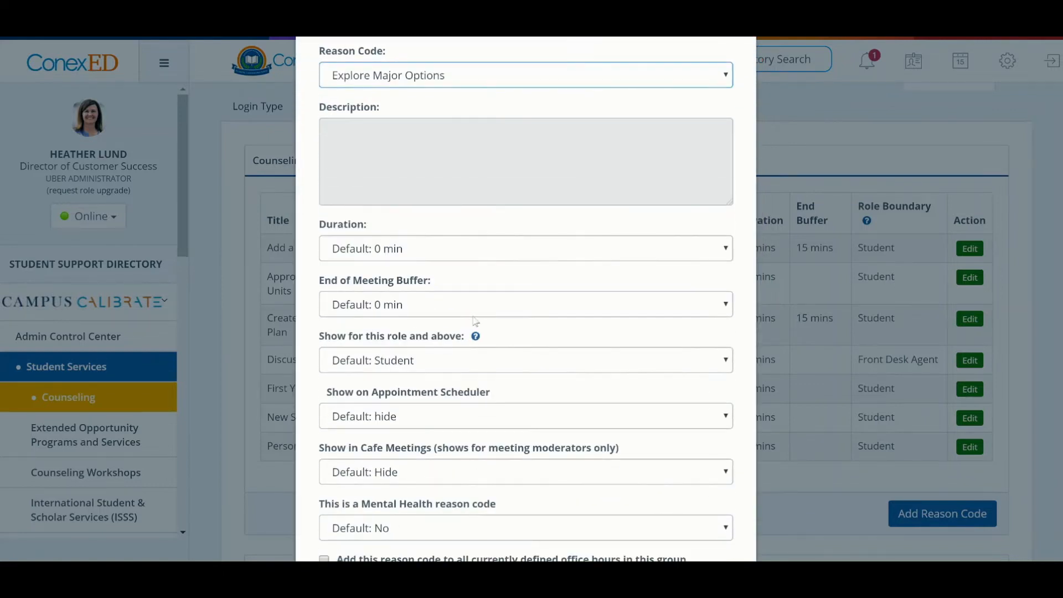
scroll(474, 321, "up", 2)
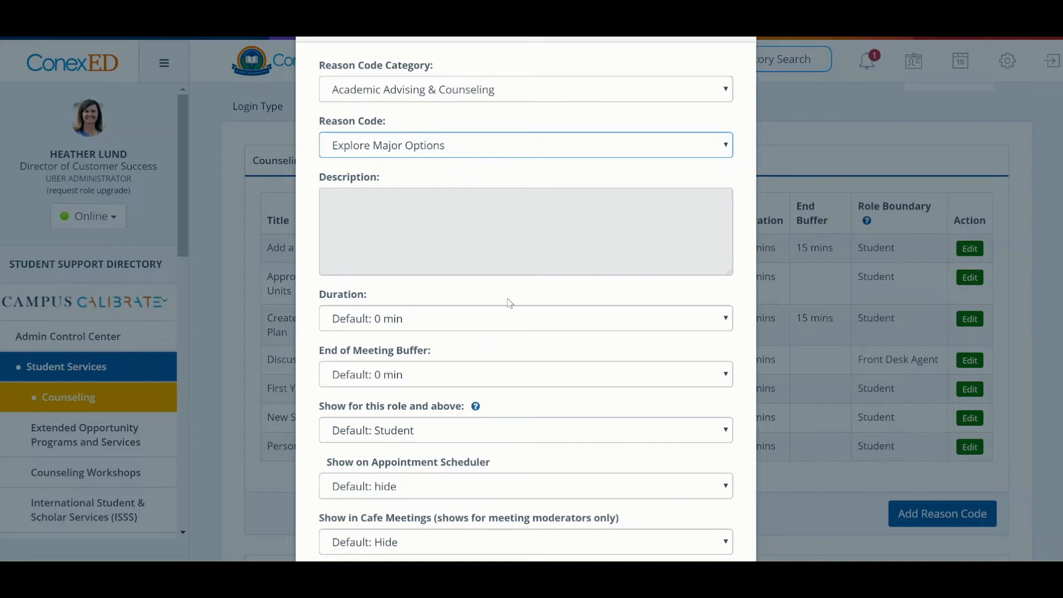
scroll(510, 303, "down", 2)
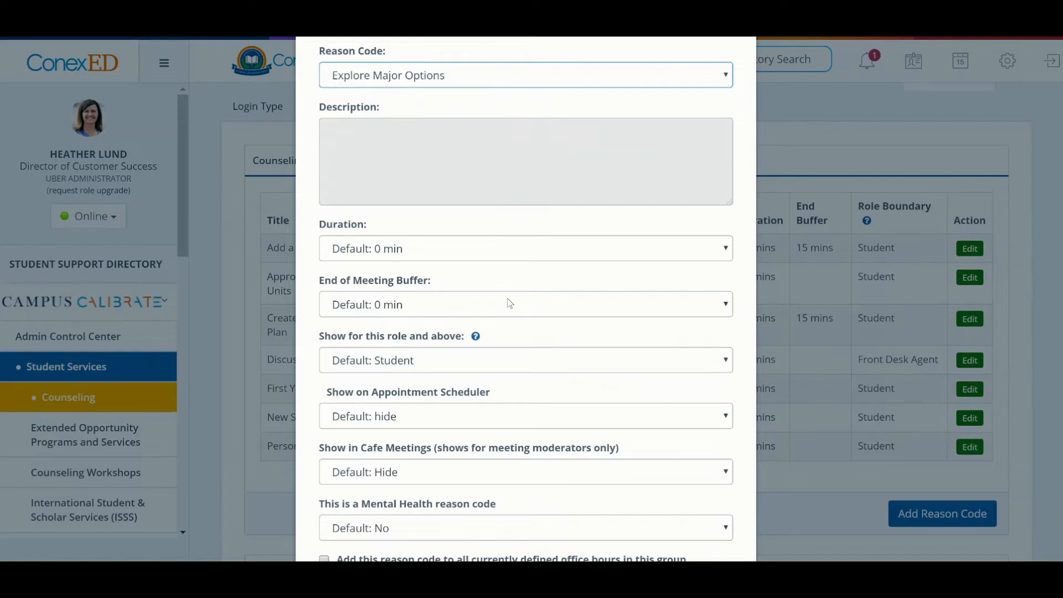
left_click(432, 254)
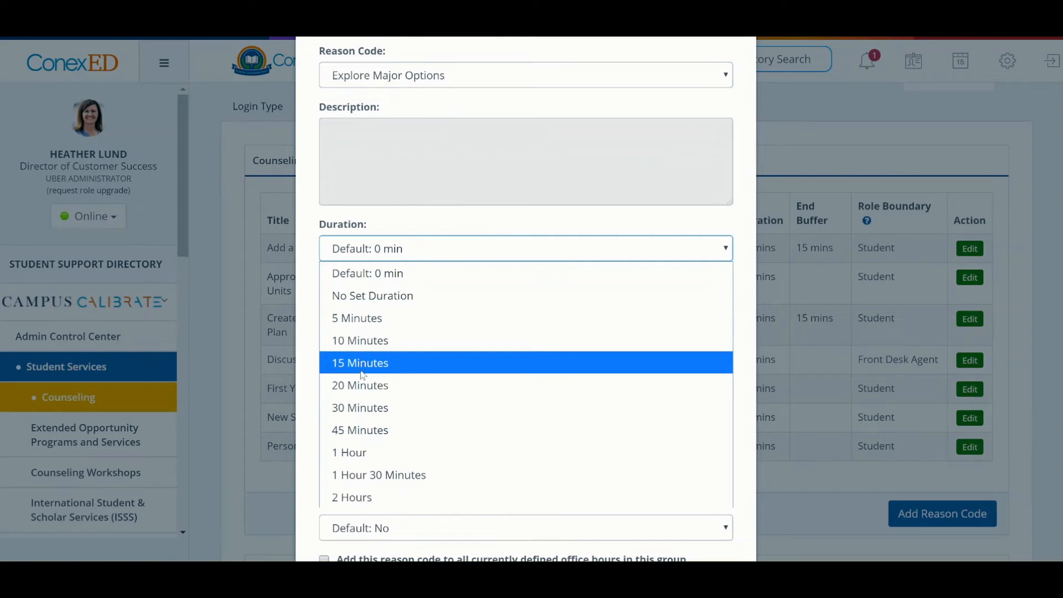
left_click(362, 408)
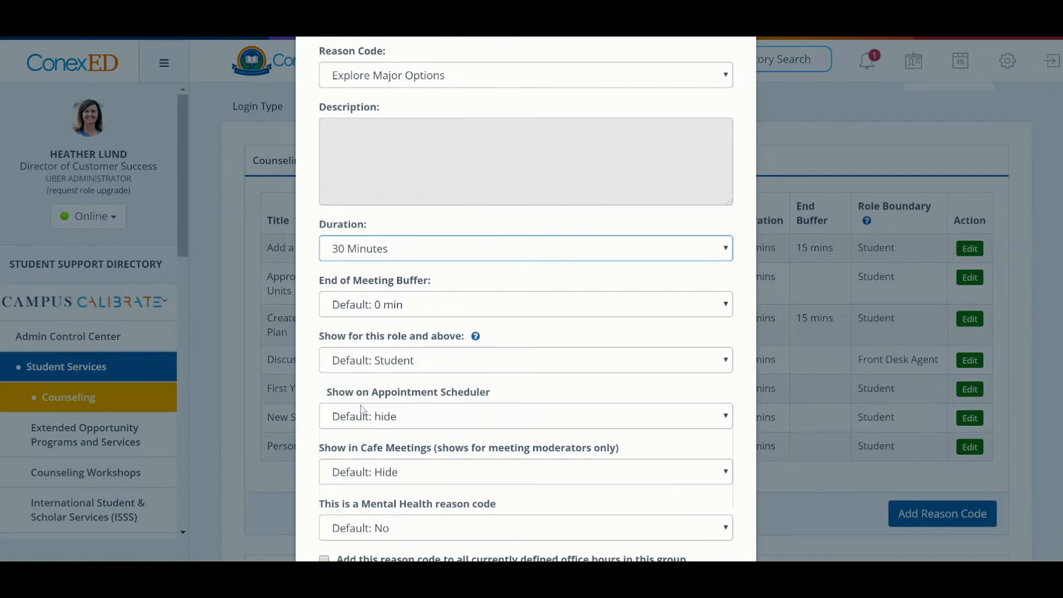
Try a 15-minute End of Meeting Buffer for the new reason code, and settle on No Buffer.
left_click(451, 310)
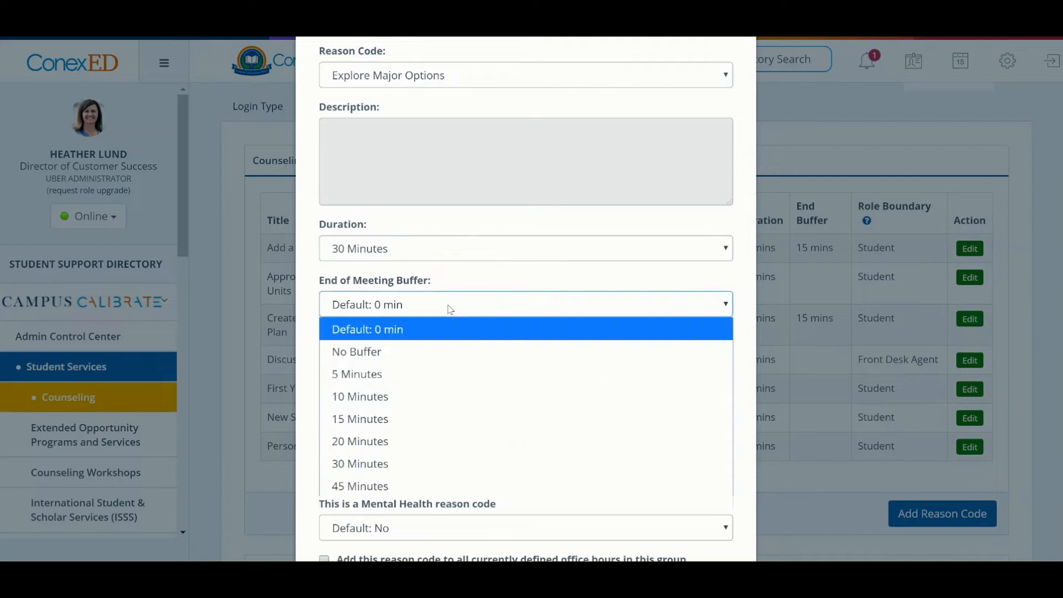
left_click(391, 422)
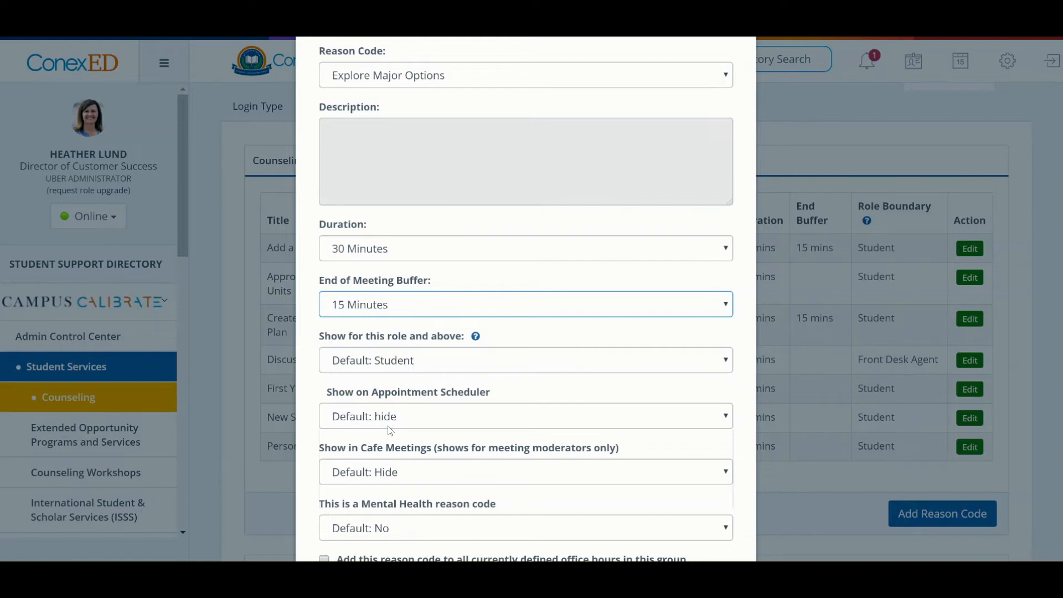
left_click(422, 308)
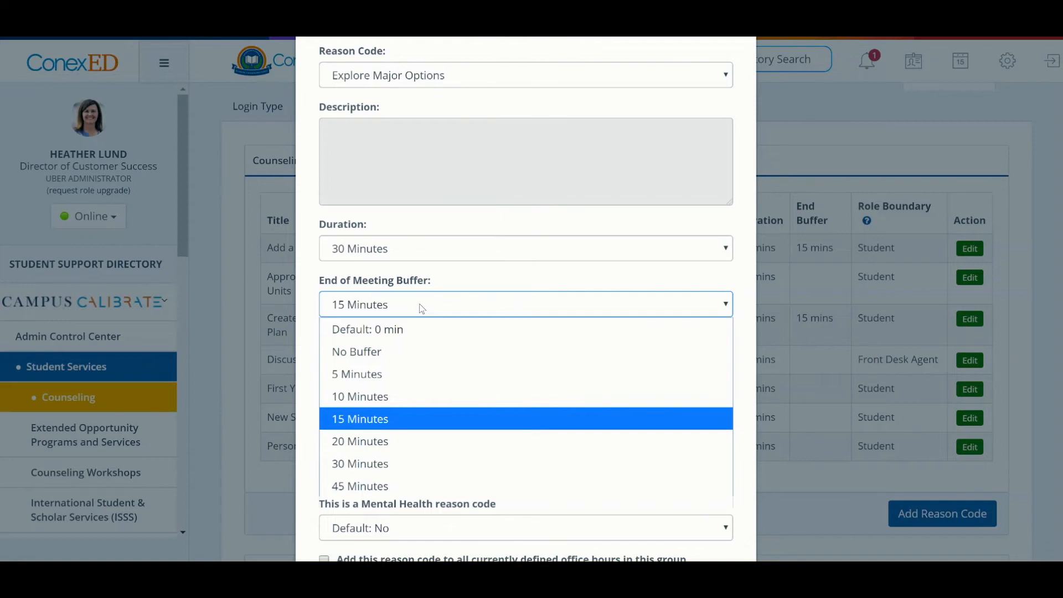
left_click(425, 351)
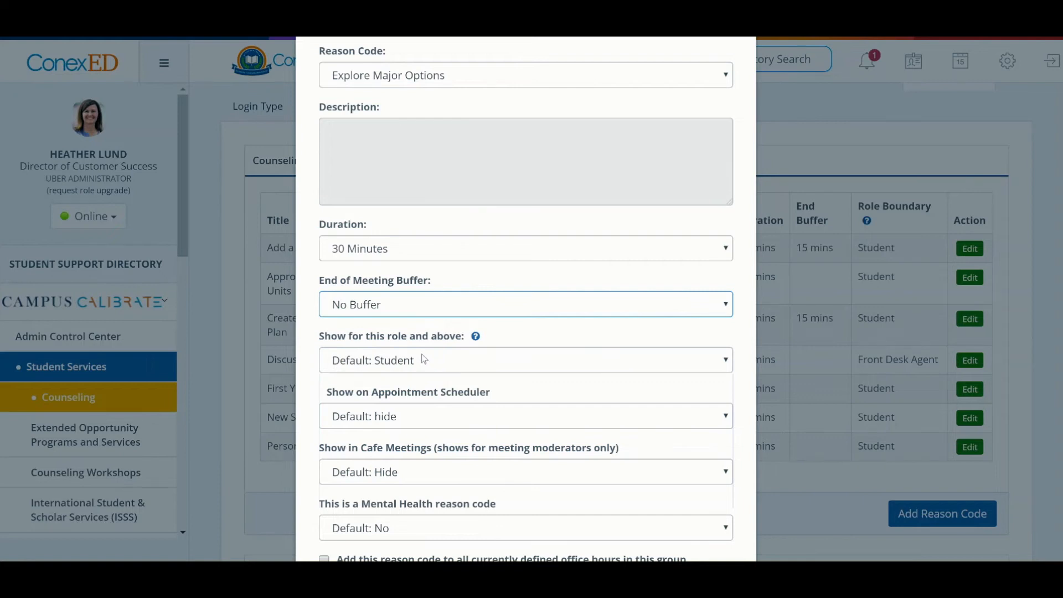
Make the new reason code visible for the Student role and above, on the Appointment Scheduler and in Cafe Meetings.
left_click(424, 360)
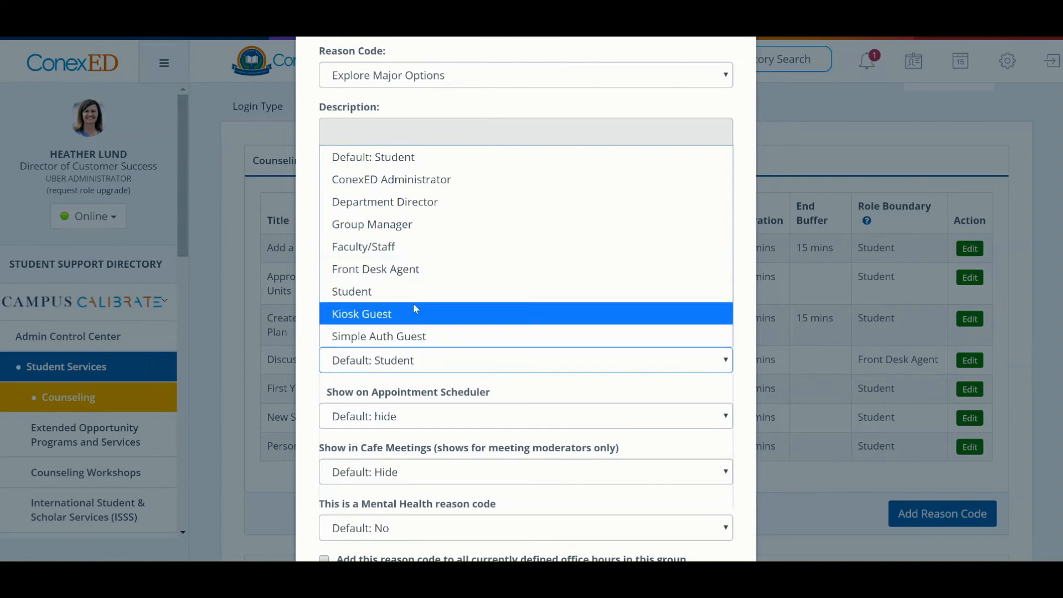
left_click(423, 291)
scroll(442, 383, "down", 2)
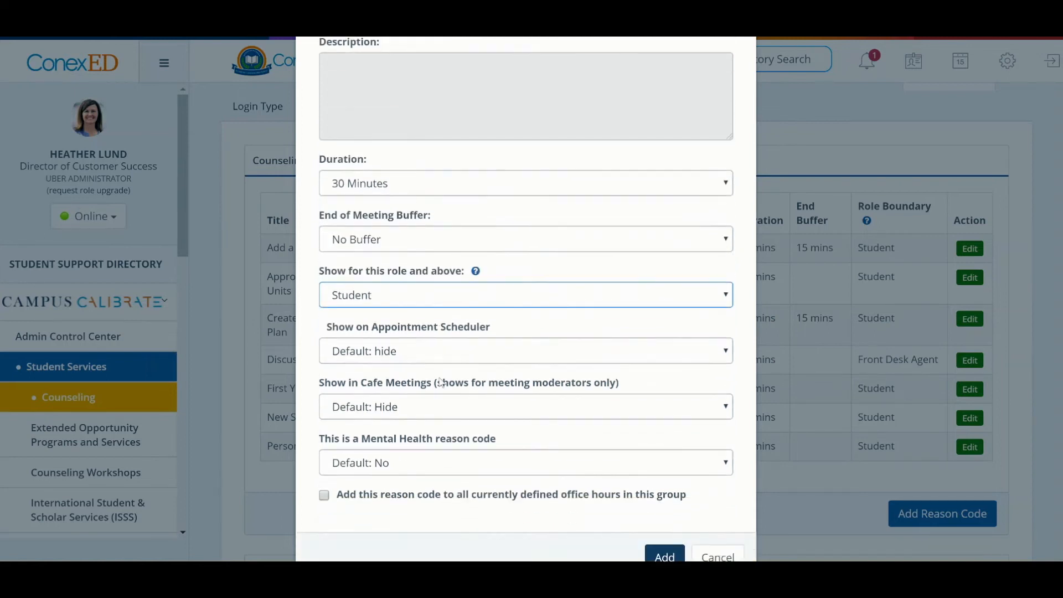
left_click(353, 357)
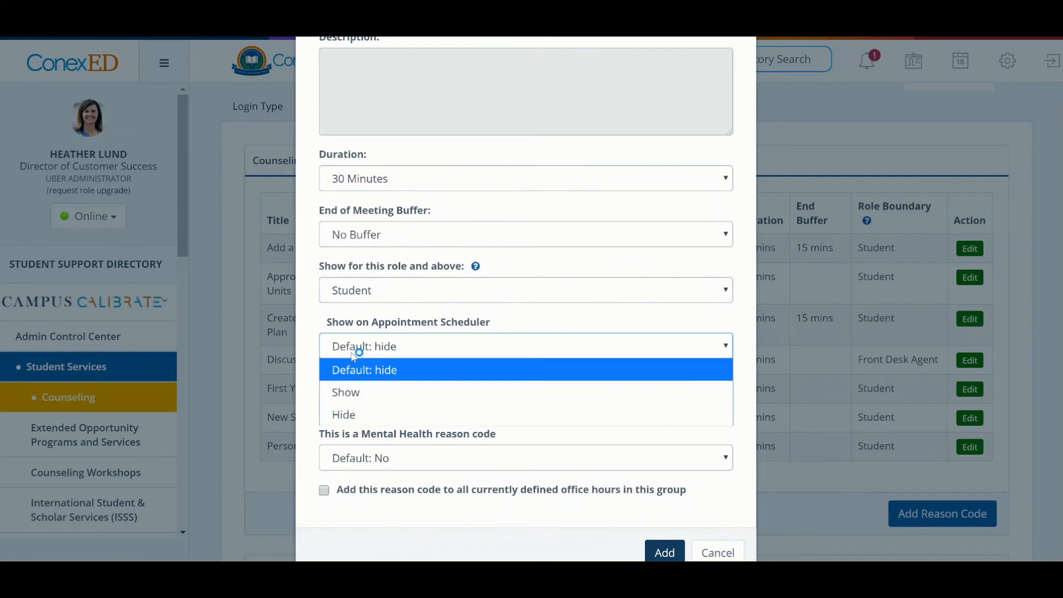
left_click(400, 387)
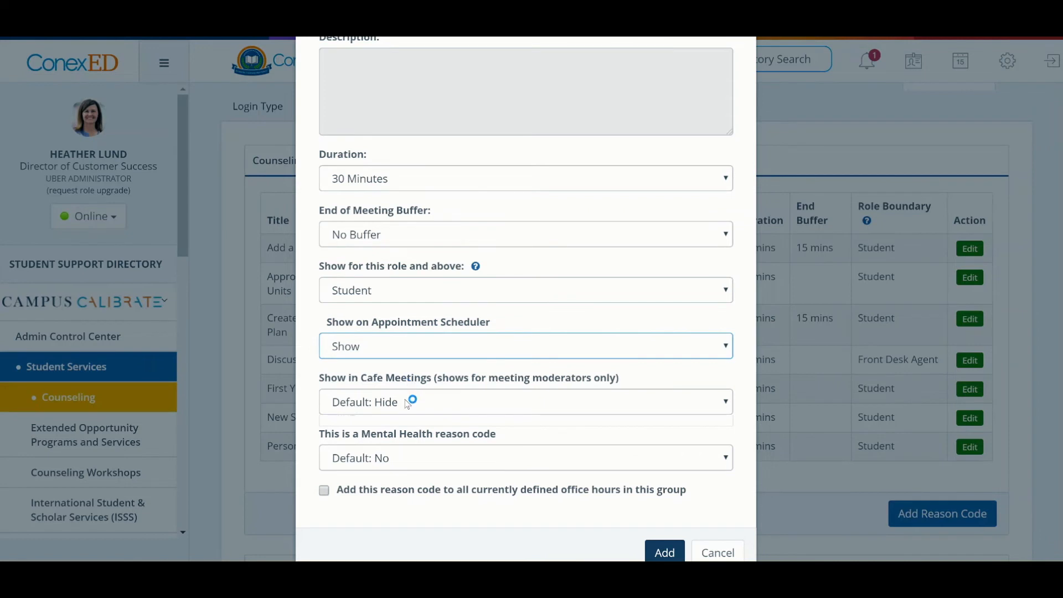
left_click(408, 403)
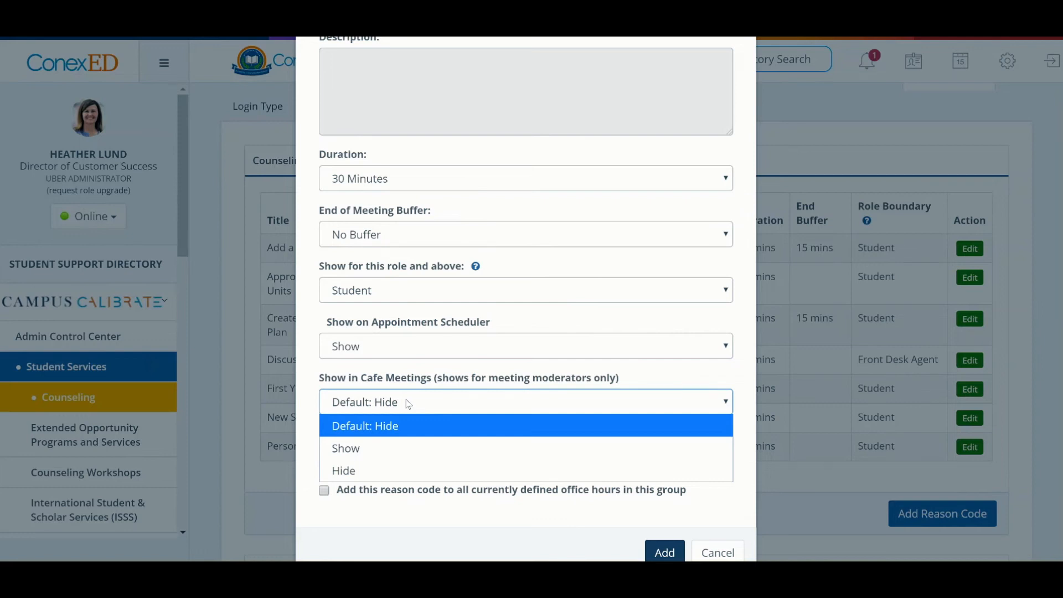
left_click(435, 447)
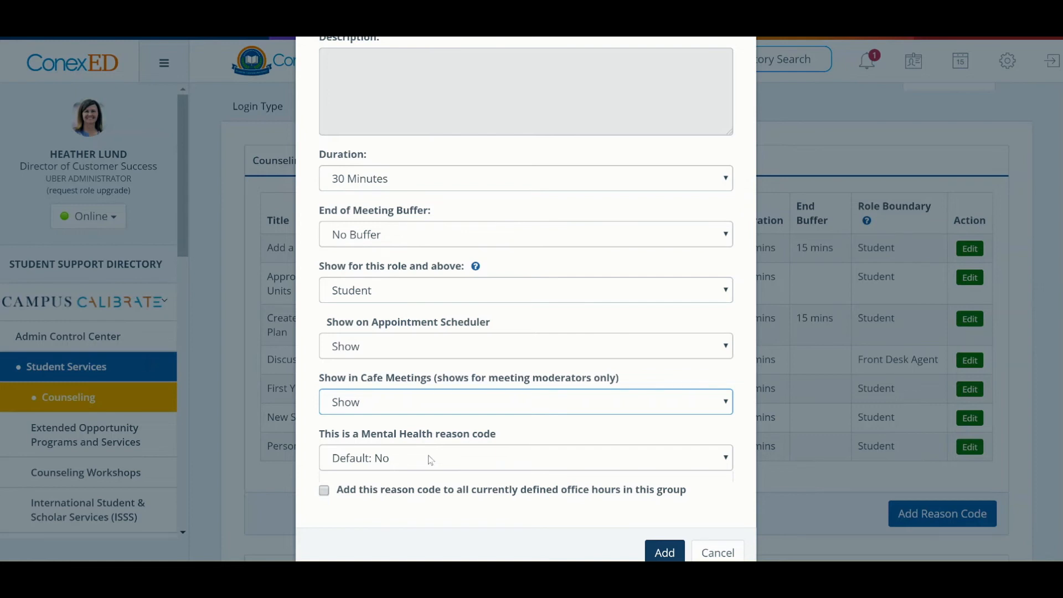
Apply the new reason code to all currently defined office hours in this group and add it to Counseling.
scroll(431, 460, "down", 1)
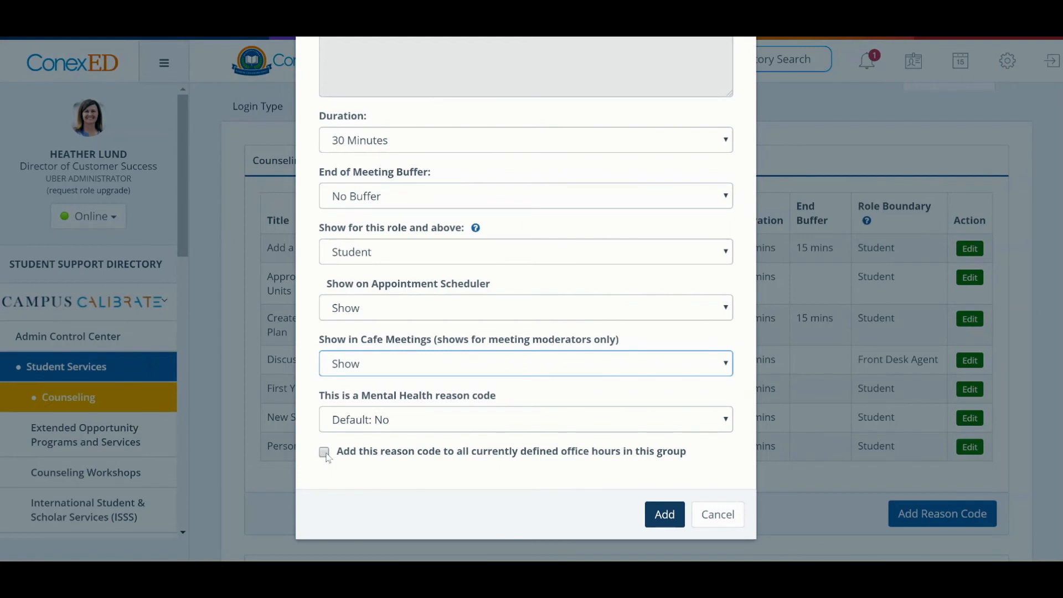
left_click(324, 453)
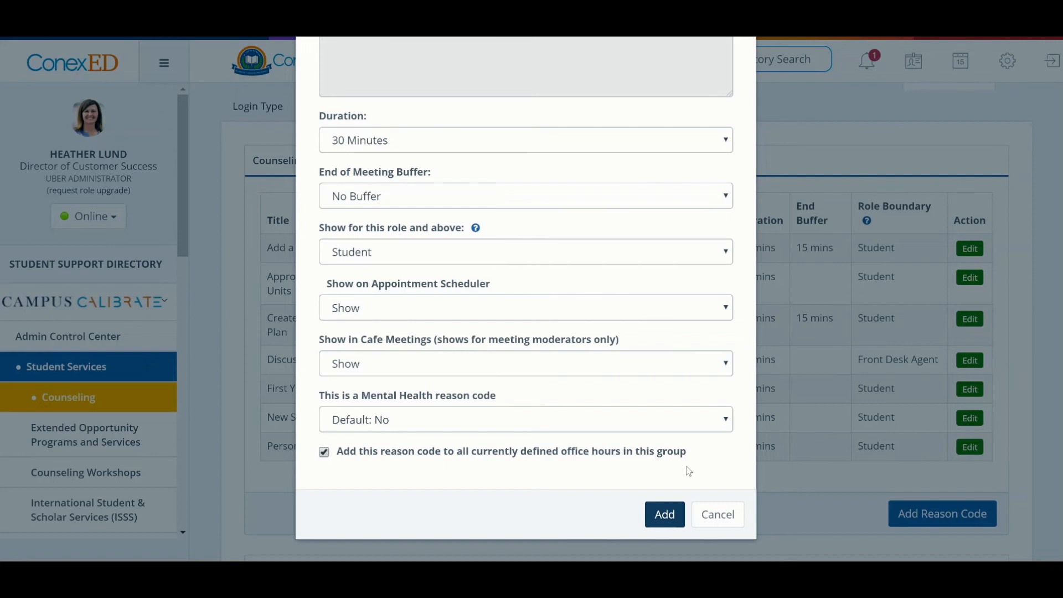
left_click(660, 525)
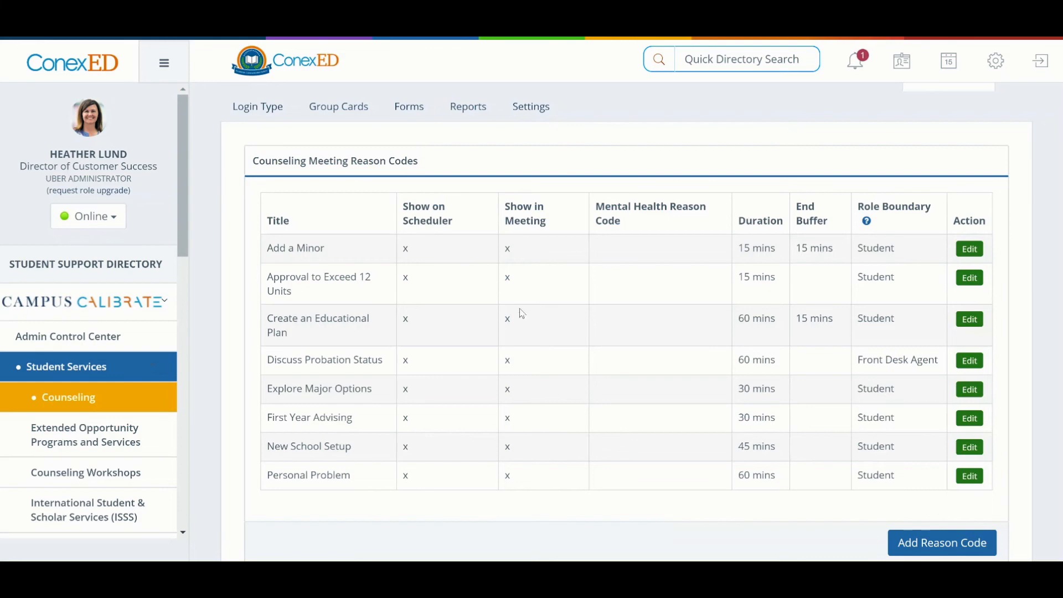
Edit the Add a Minor reason code to hide it on the Appointment Scheduler and in Cafe Meetings, and save it.
left_click(969, 248)
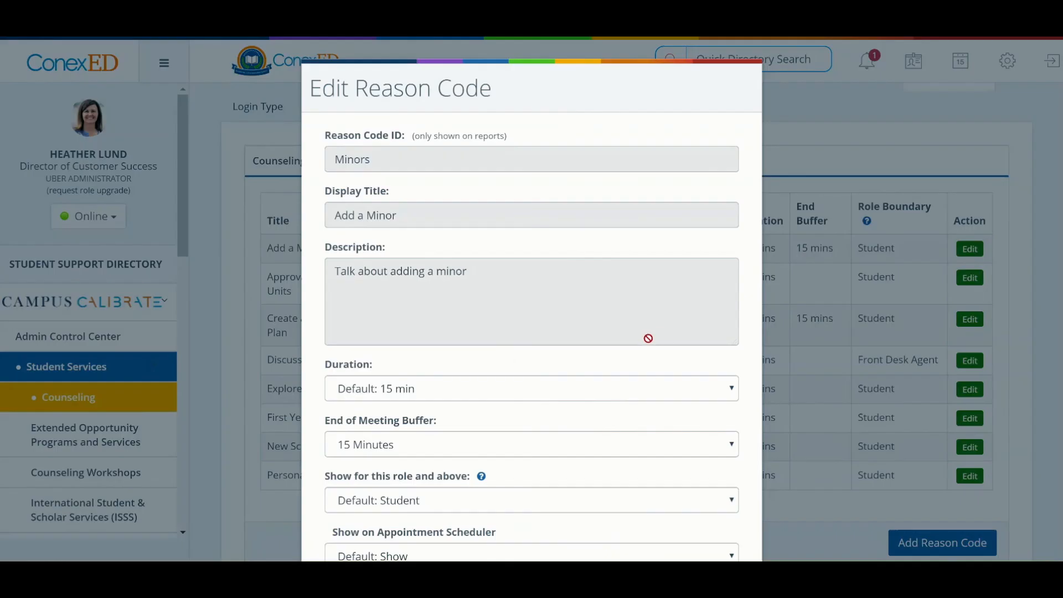
scroll(646, 338, "down", 5)
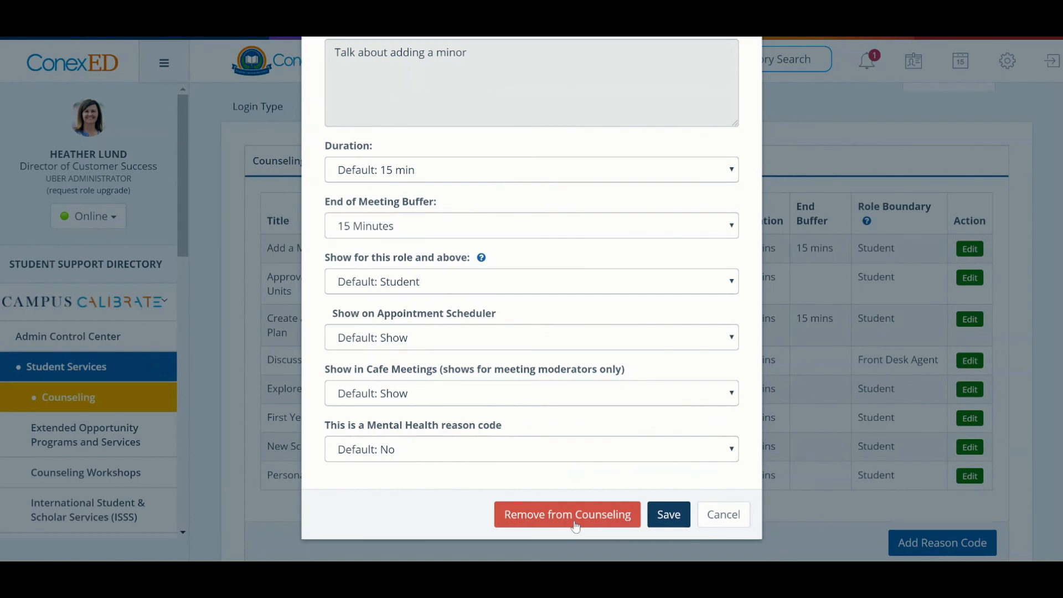
left_click(443, 336)
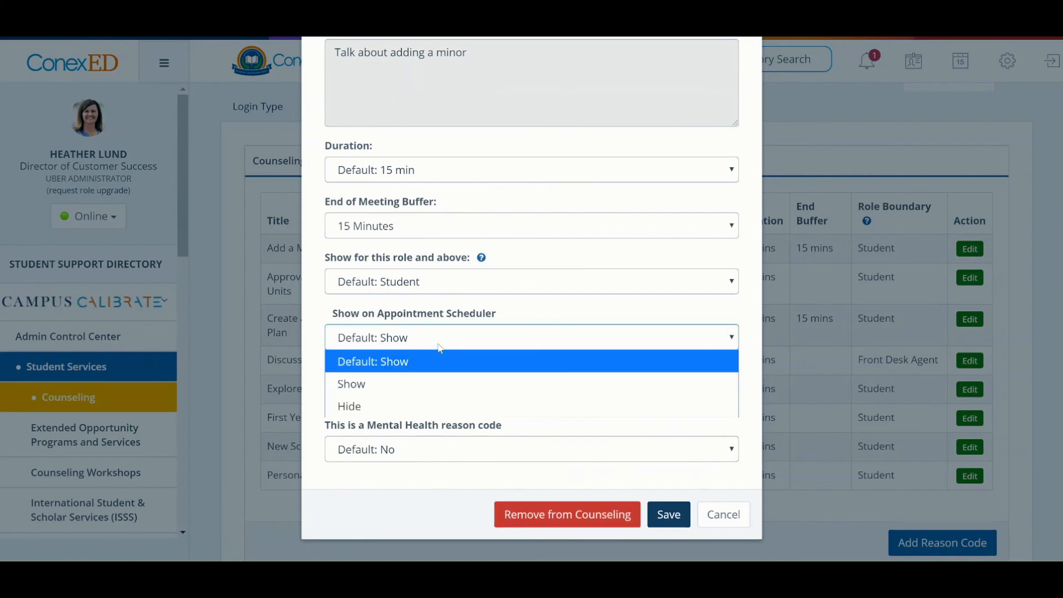
left_click(408, 407)
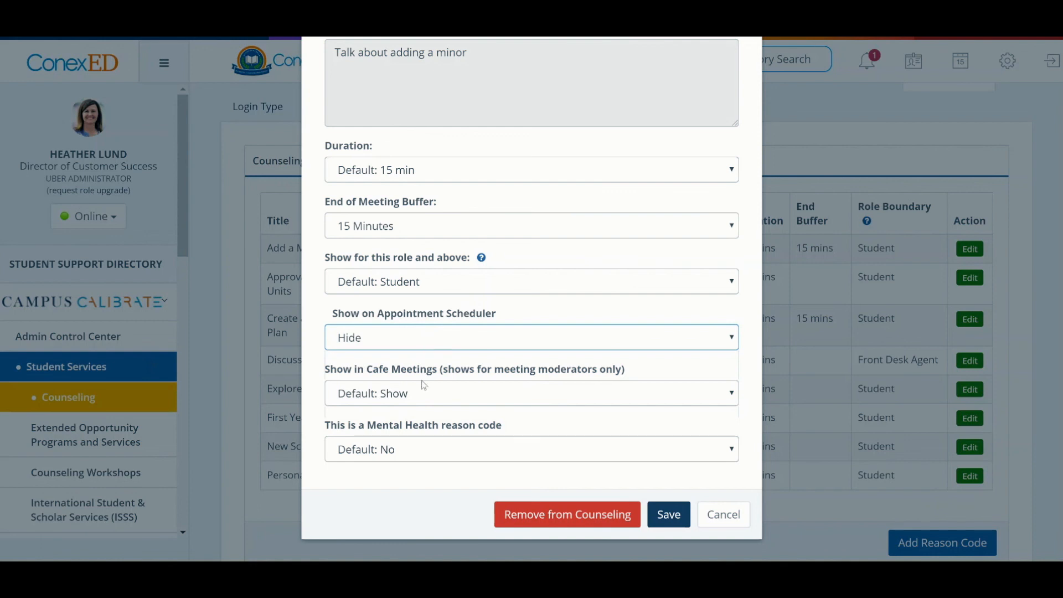
left_click(421, 396)
left_click(406, 468)
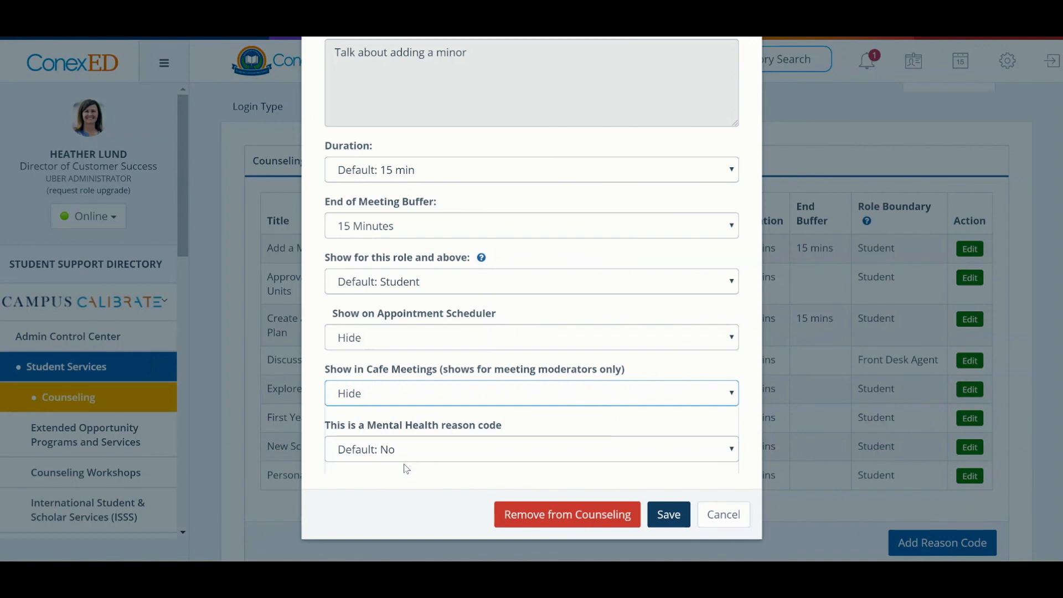
left_click(411, 338)
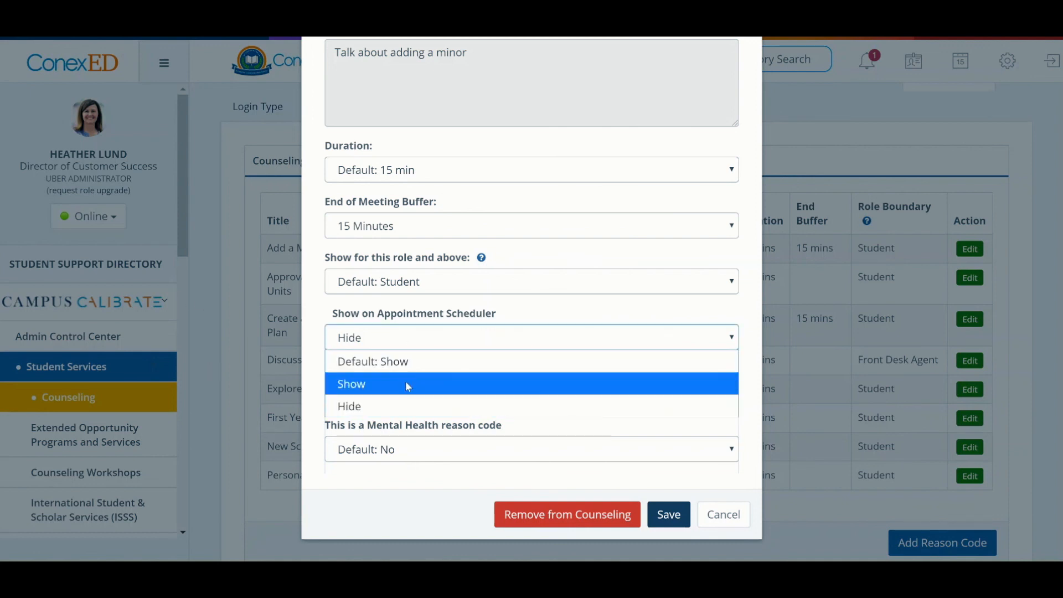
left_click(470, 331)
left_click(673, 522)
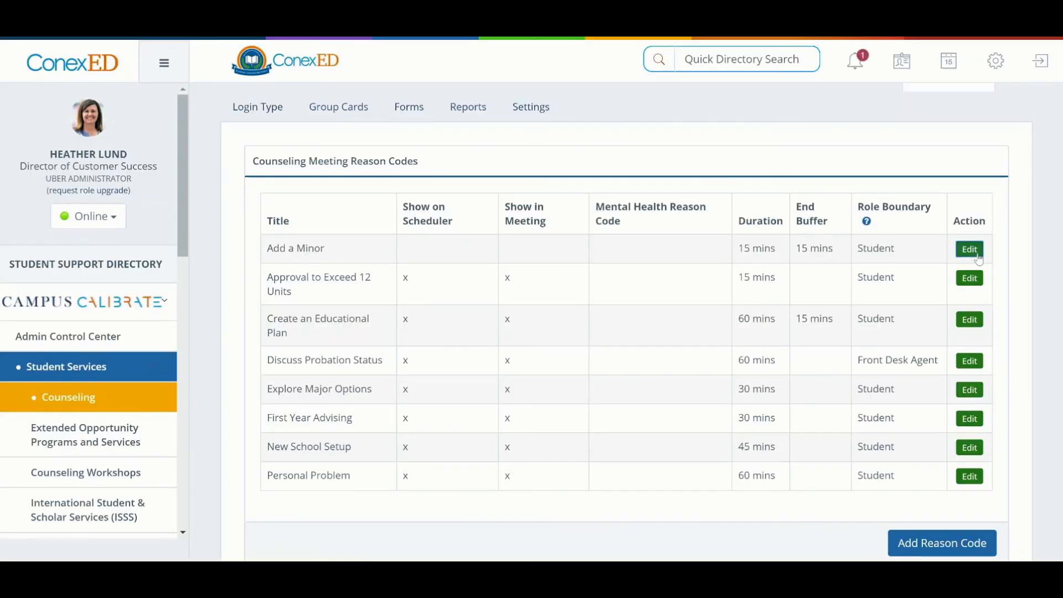
Reopen the Add a Minor reason code for editing and review its settings through to the end of the form.
left_click(973, 250)
scroll(627, 377, "down", 2)
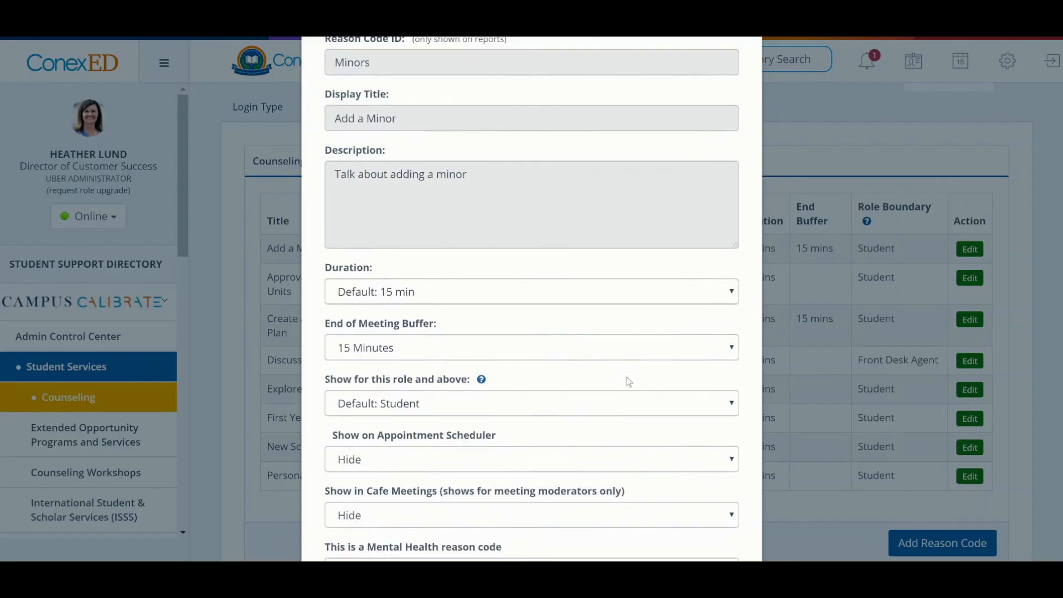
scroll(629, 381, "down", 1)
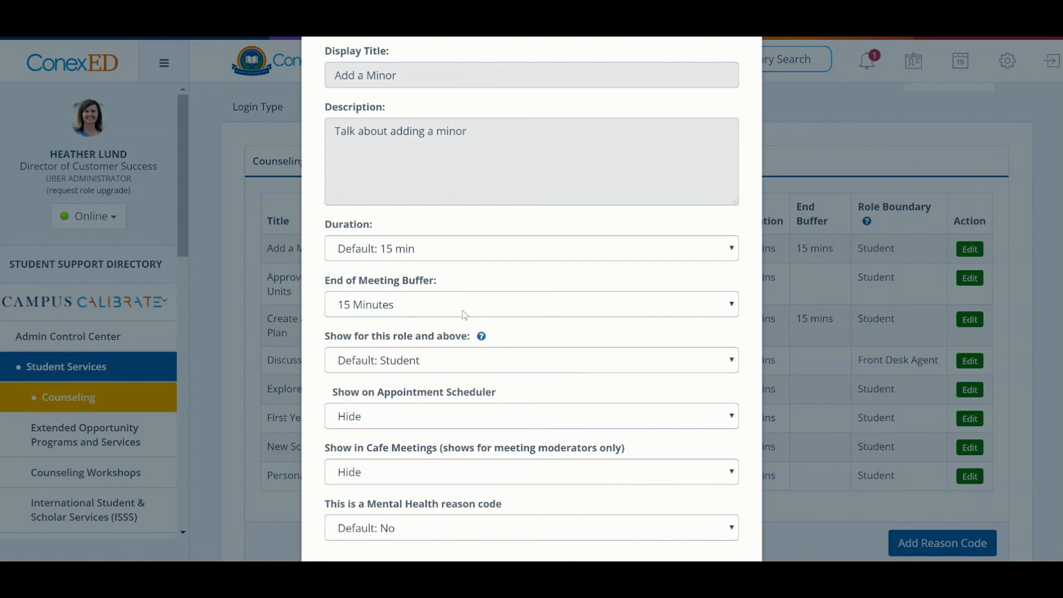
scroll(464, 315, "down", 2)
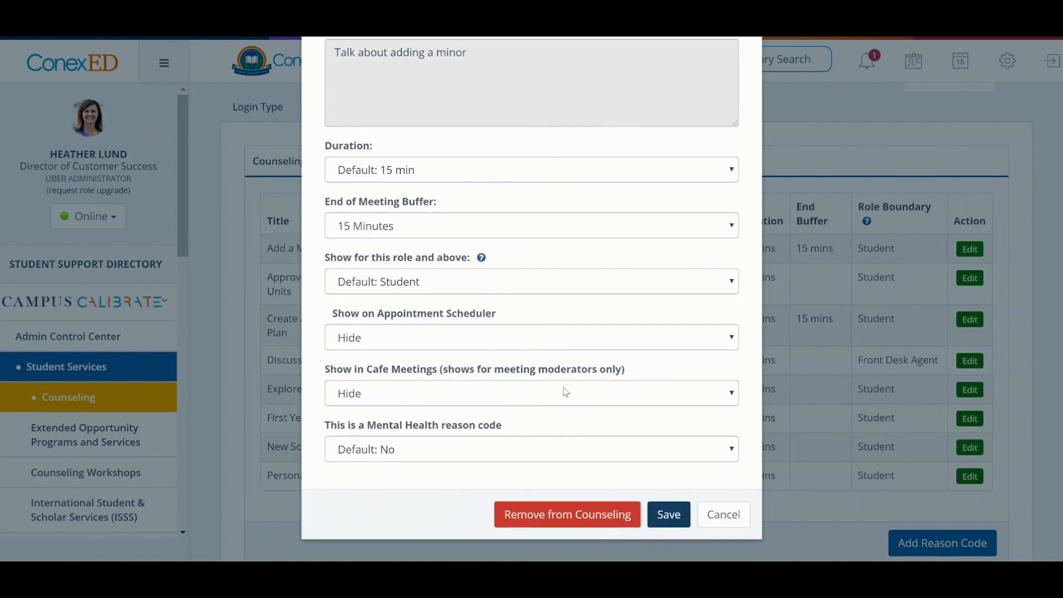